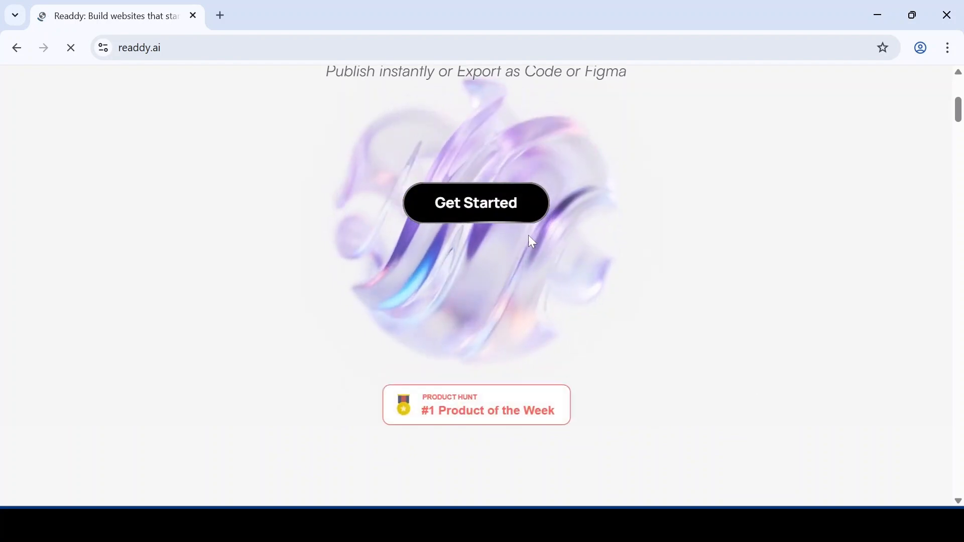
Sign up for Readdy with a Google account and create a project named "Travel Agency".
click(504, 206)
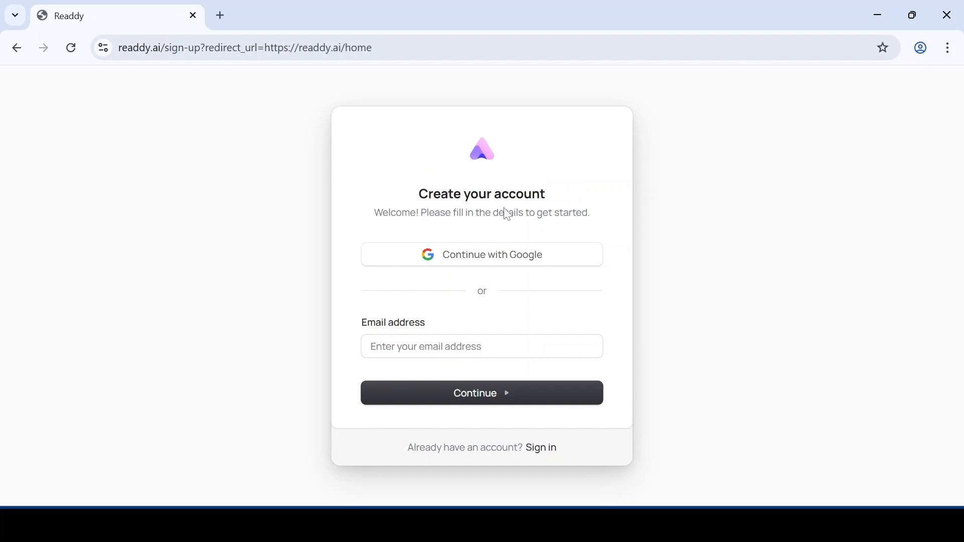
click(506, 265)
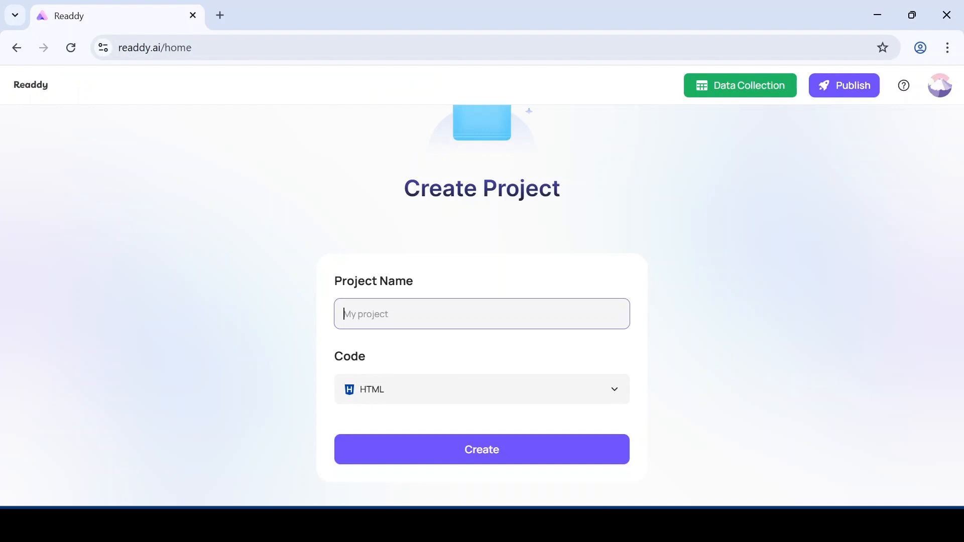
text(Trave)
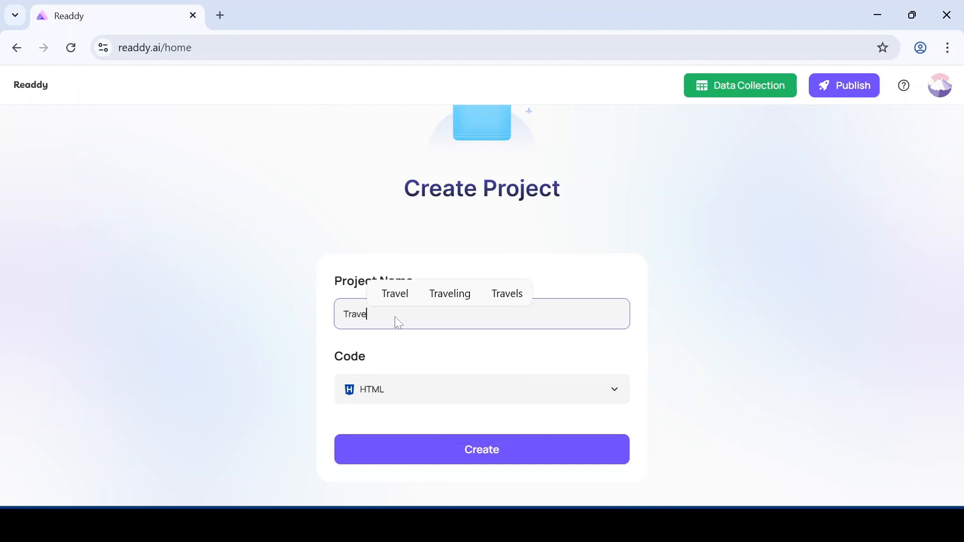
text(l Agency)
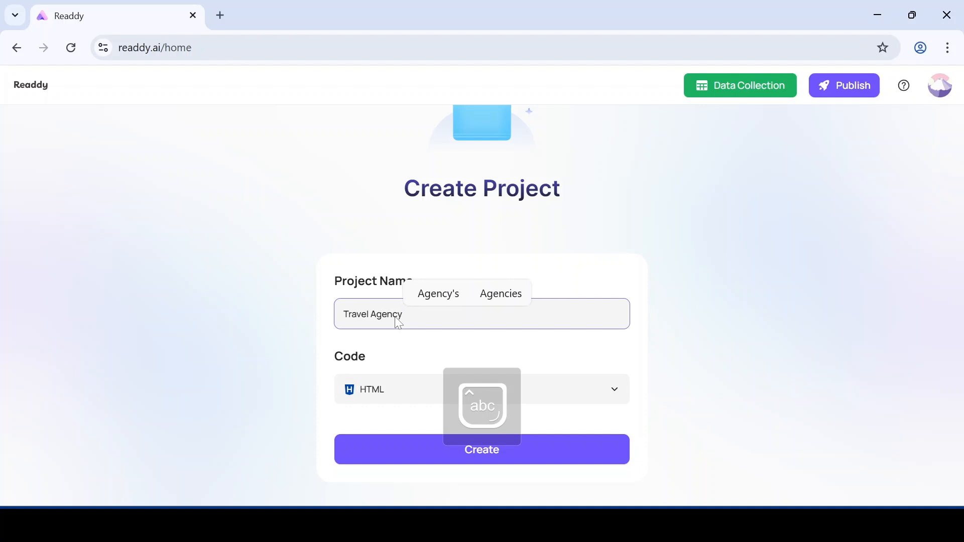
click(510, 459)
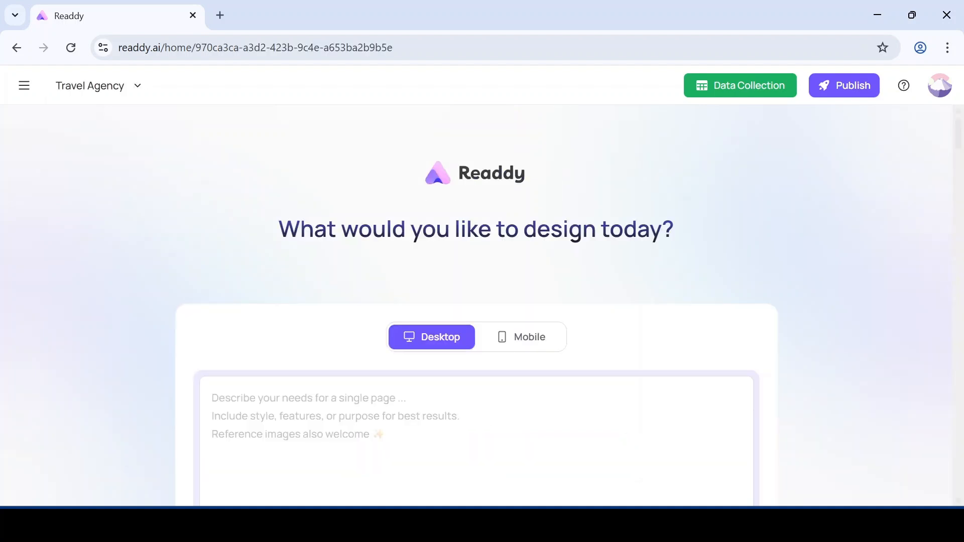
Submit the copied design prompt for a futuristic "Neon Dreamscape Travel Agency" website with electric purple #8A2BE2, neon cyan #00FFFF and holographic silver gradients.
scroll(511, 458, down, 4)
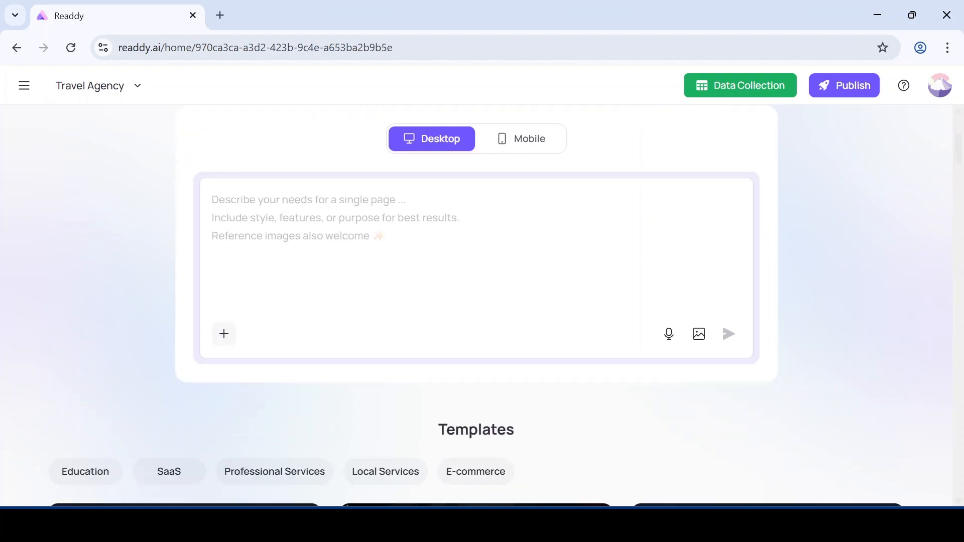
click(383, 247)
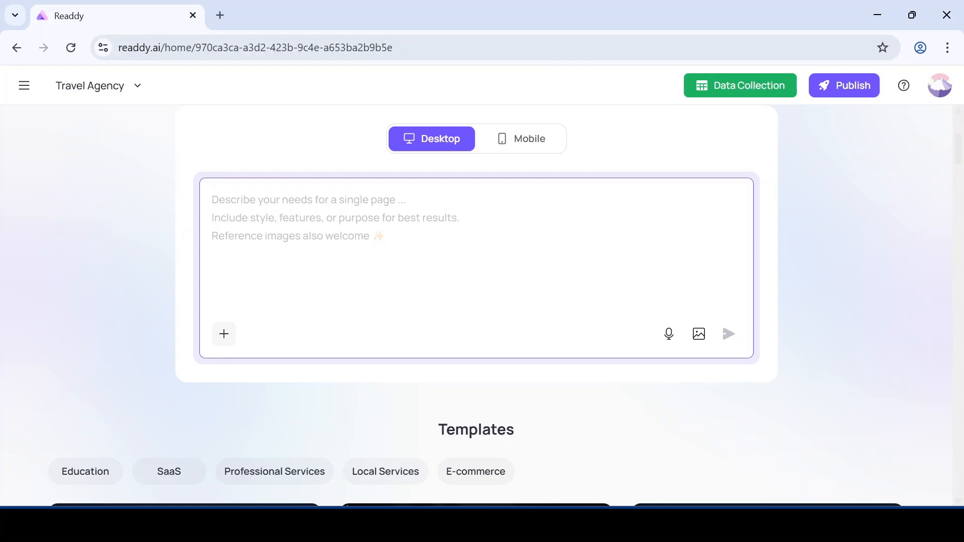
key(ctrl+v)
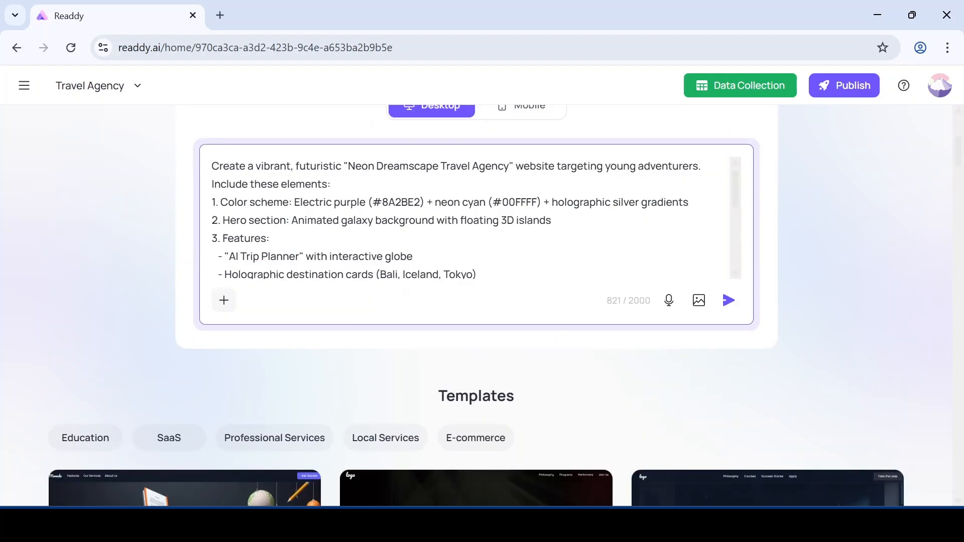
scroll(475, 305, up, 2)
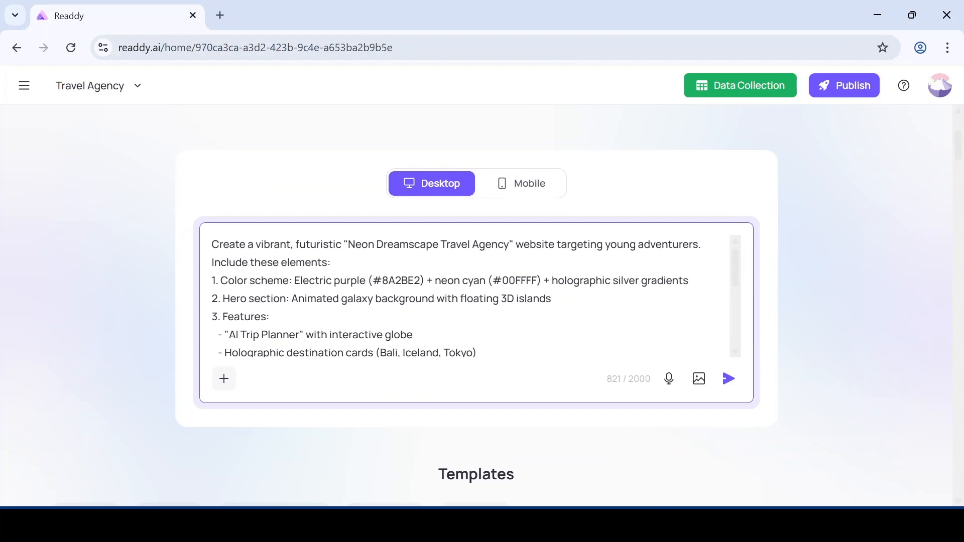
click(728, 380)
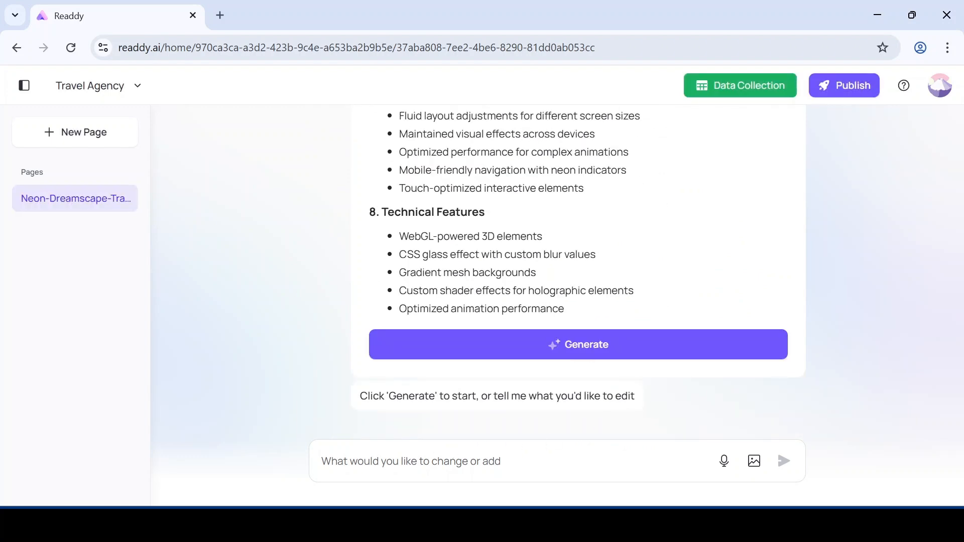
Review the proposed design specification and generate the website page from it.
scroll(516, 461, up, 5)
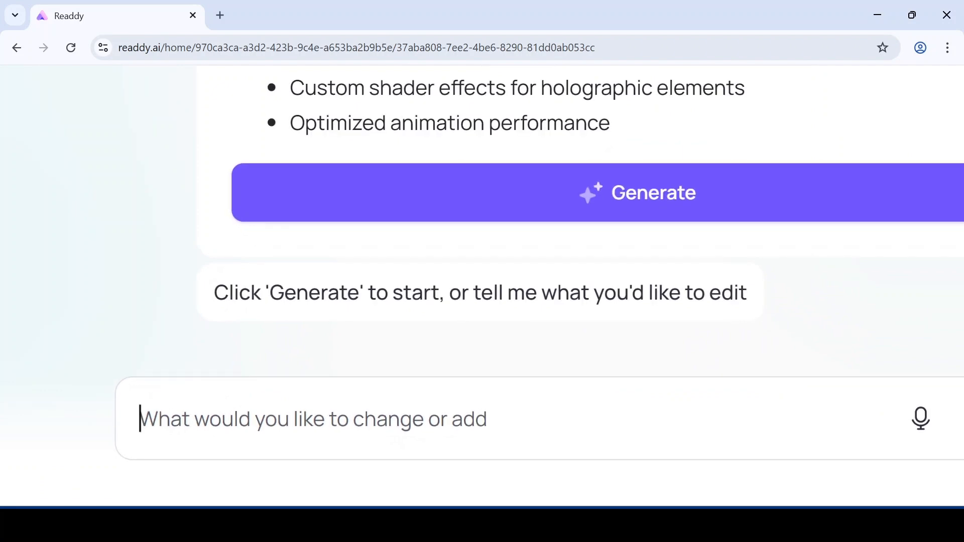
scroll(552, 301, down, 5)
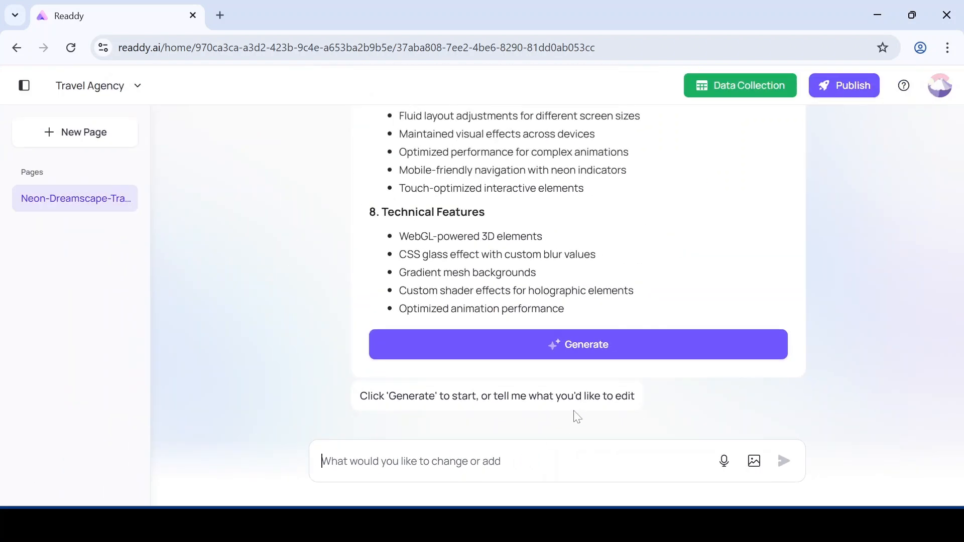
click(548, 355)
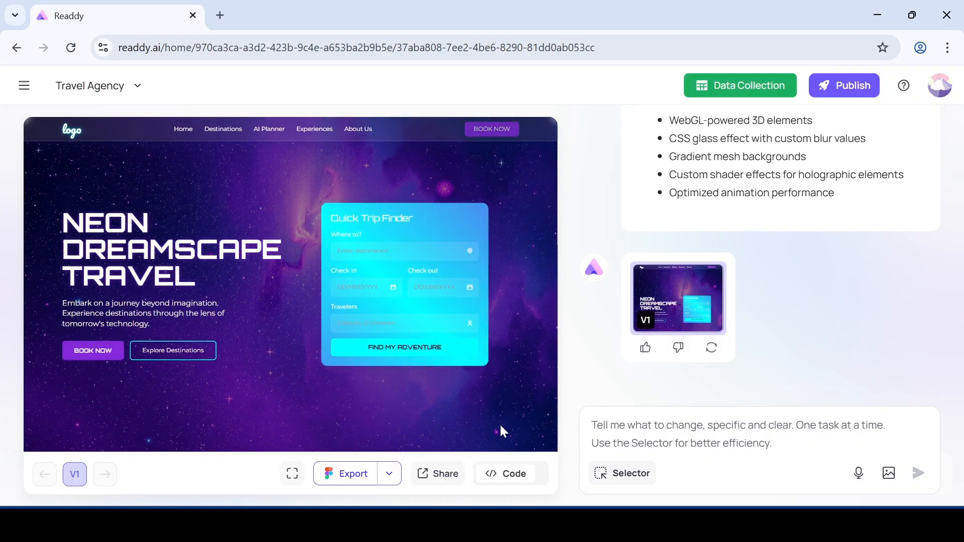
Send the change request "Design a futuristic, neon-themed homepage with animated backgrounds, glowing buttons, floating.".
scroll(499, 425, down, 20)
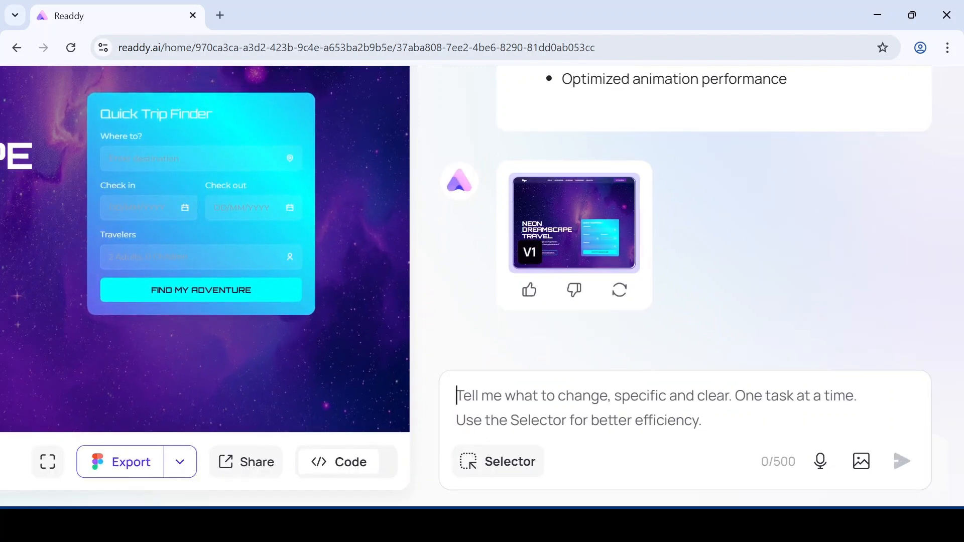
text(Design a futuristic, neon-themed homepage with animated backgrounds, glowing buttons, floating)
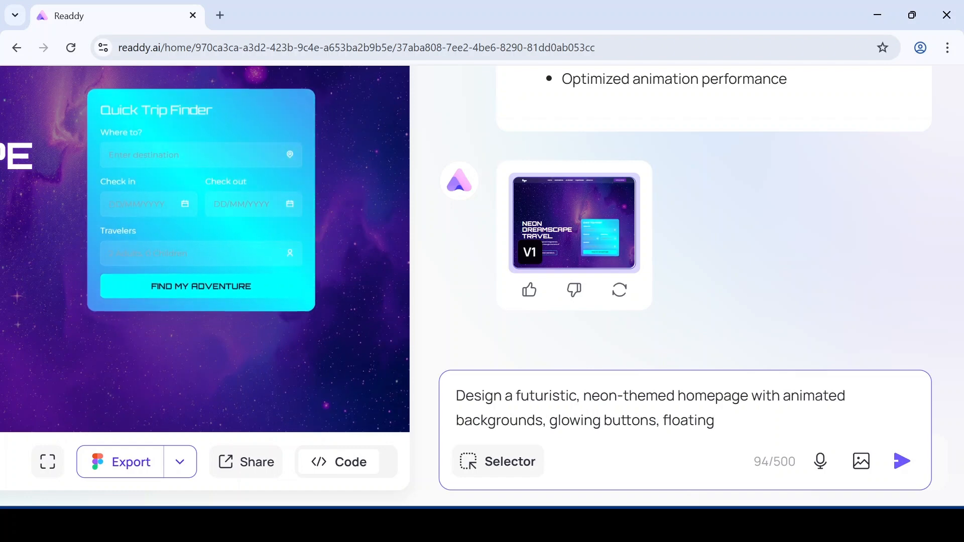
text(.)
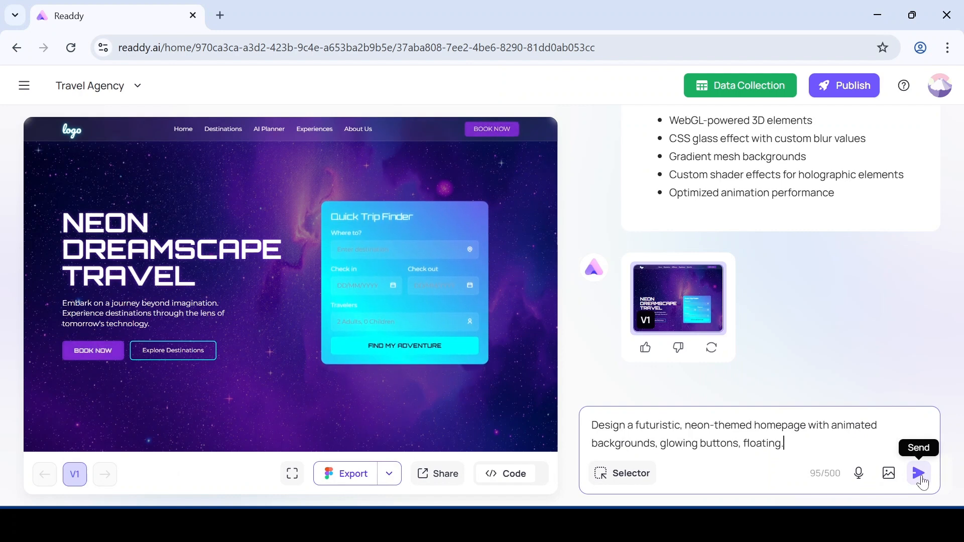
click(921, 477)
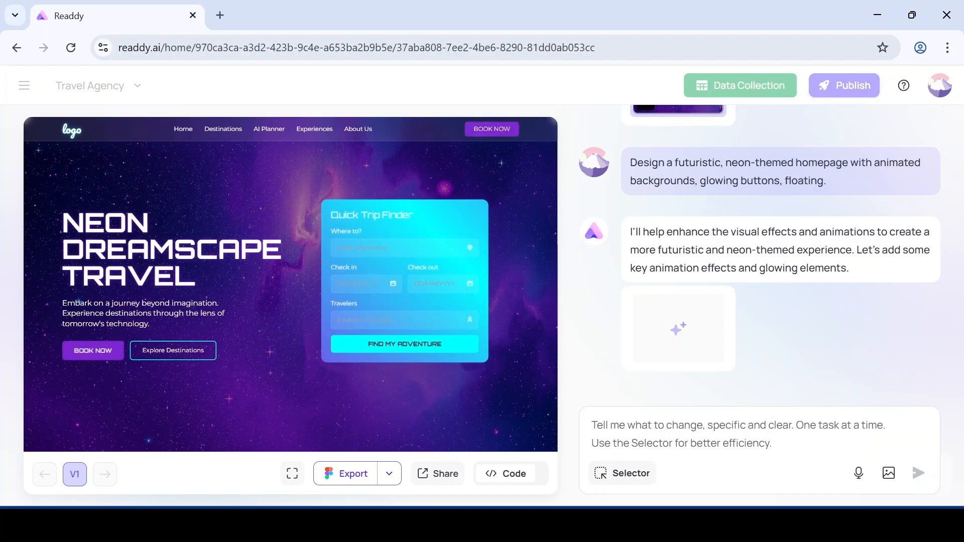
Preview the page in full screen and test the trip planner with a lower budget range and a 30+ day trip duration.
click(292, 473)
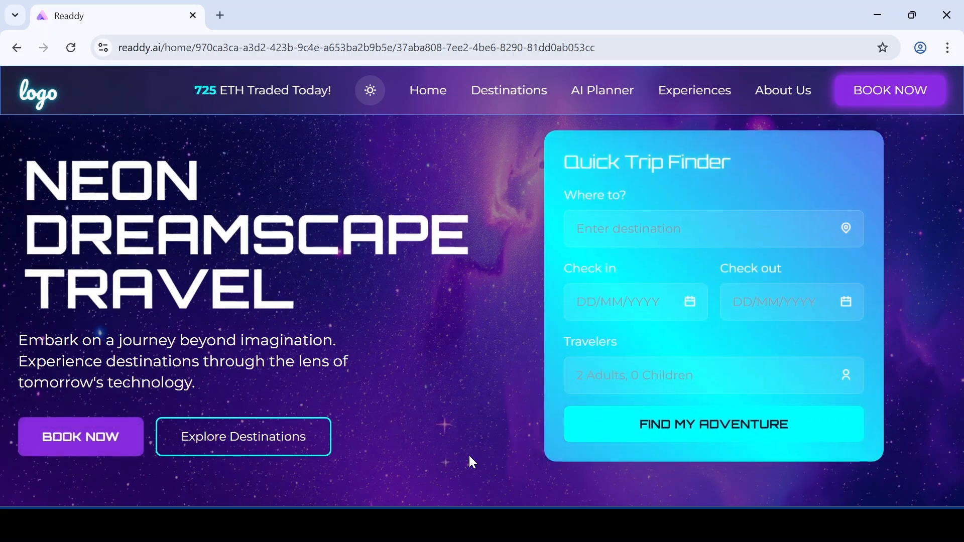
scroll(470, 457, down, 3)
scroll(470, 457, down, 3)
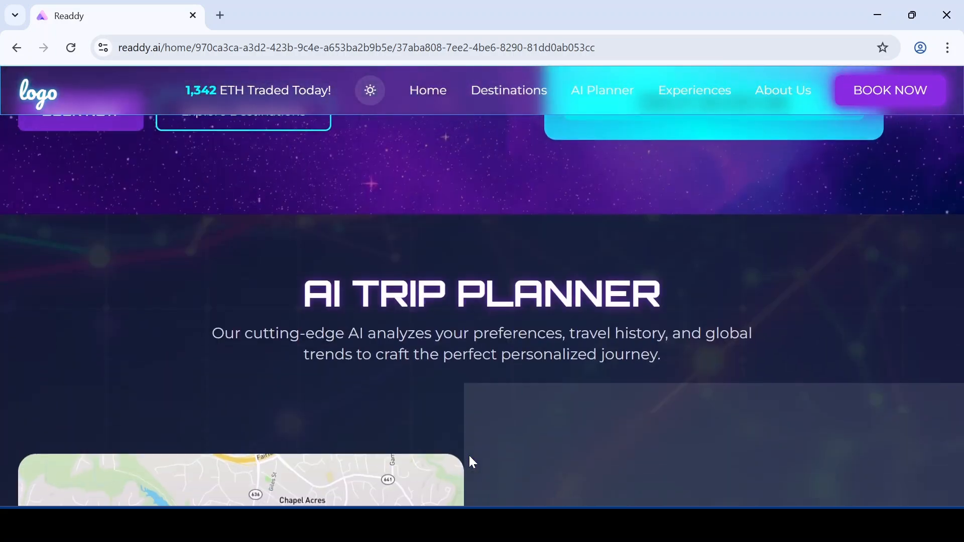
scroll(469, 457, down, 8)
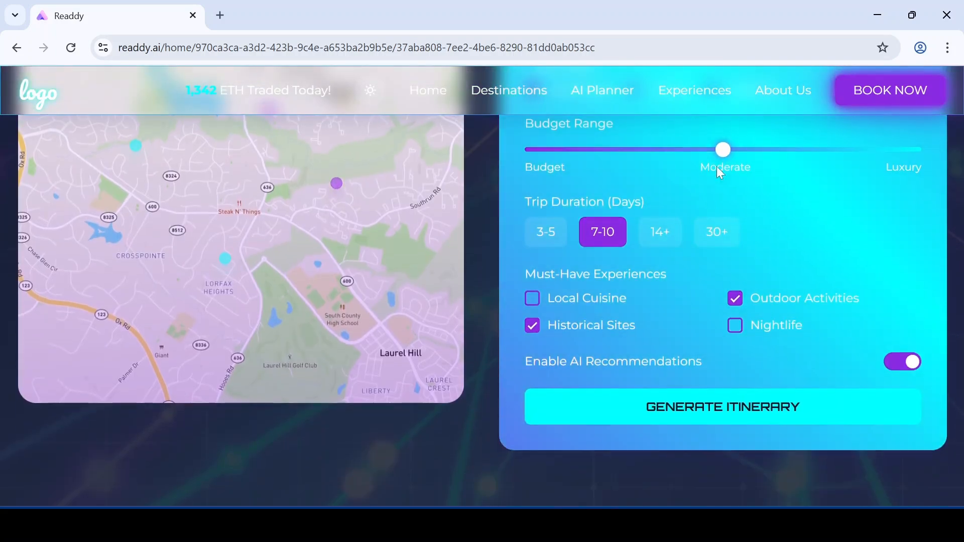
drag(722, 152, 627, 151)
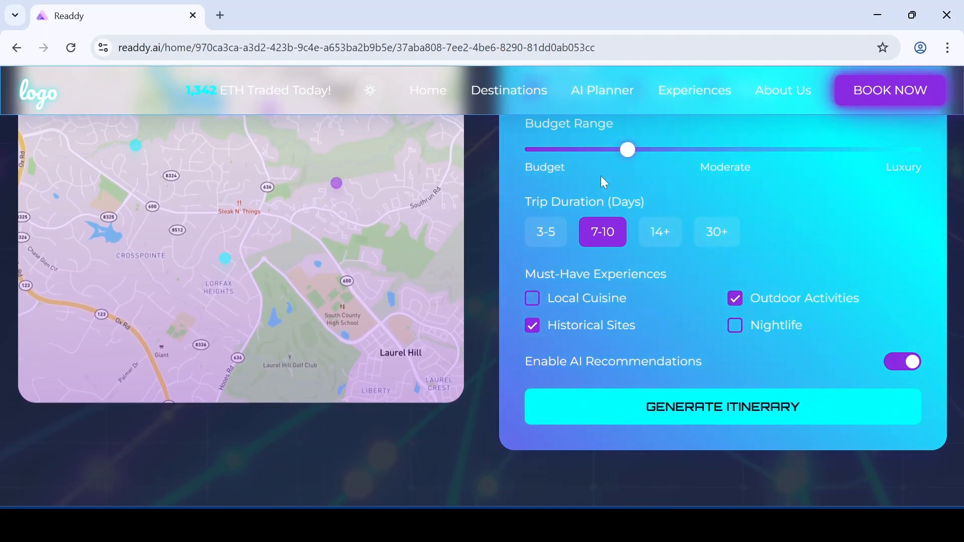
click(671, 234)
click(712, 245)
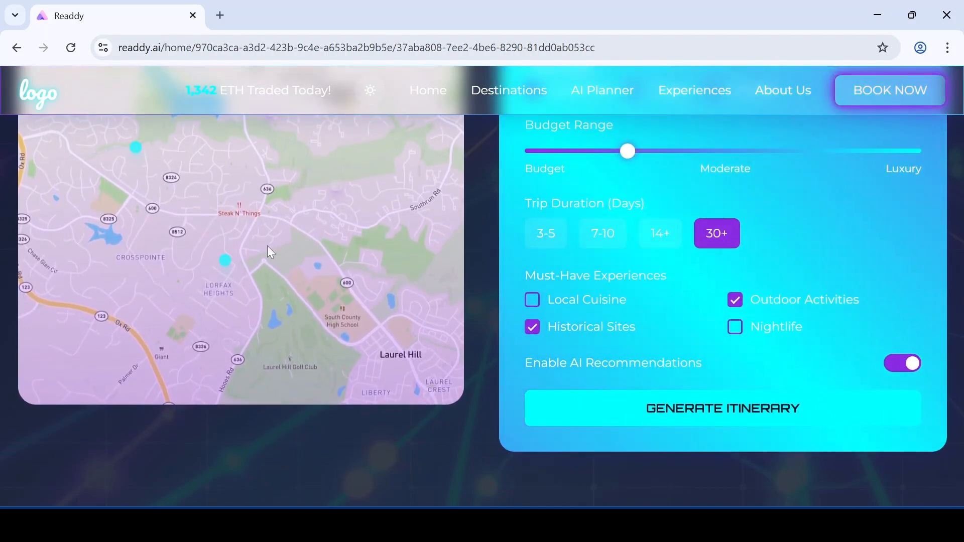
Look through the remaining page sections, including the trending destinations and AR passport, and leave the full-screen preview.
scroll(461, 428, down, 3)
scroll(463, 431, down, 15)
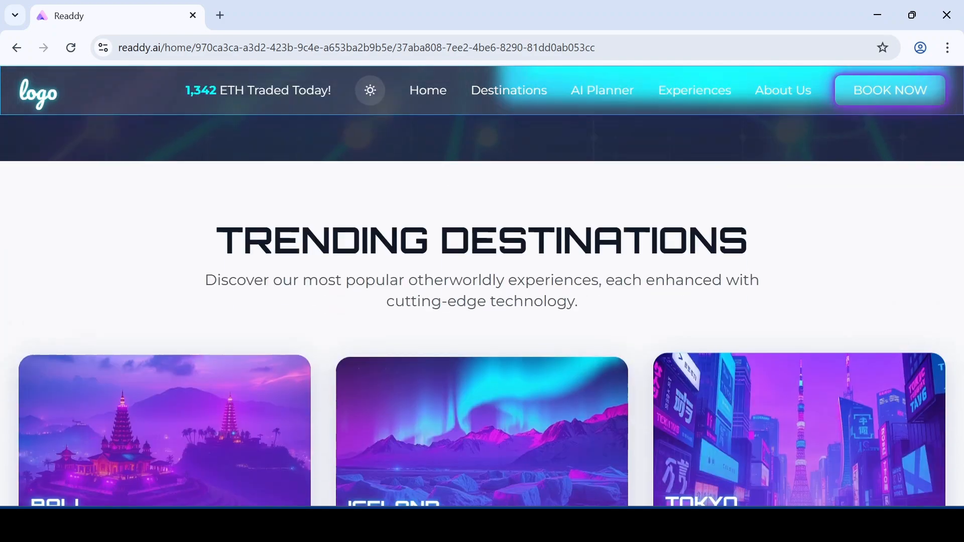
scroll(463, 431, down, 10)
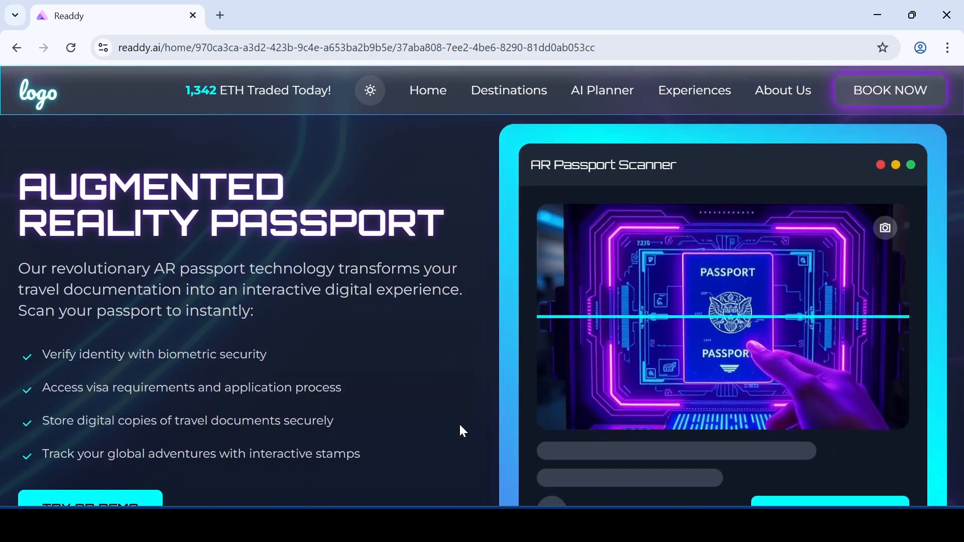
scroll(463, 431, down, 6)
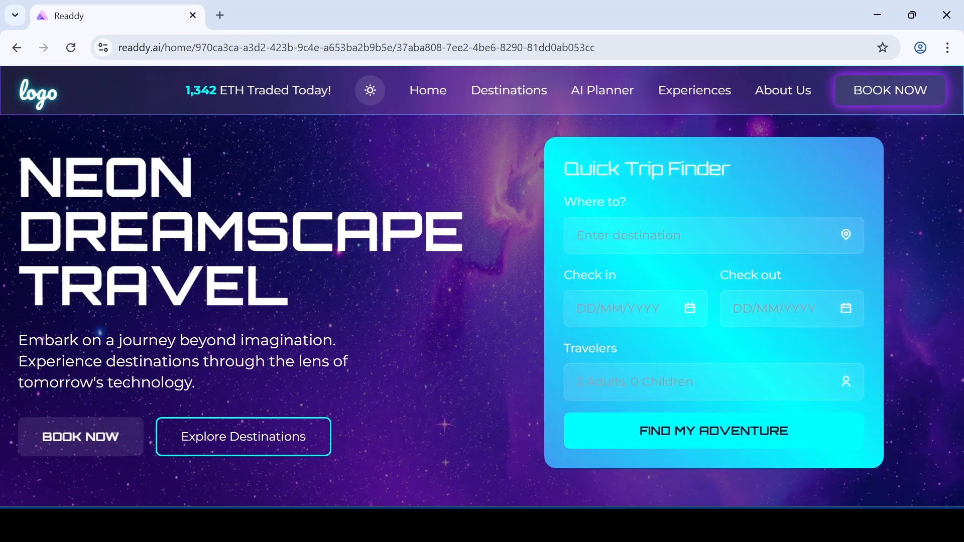
key(Escape)
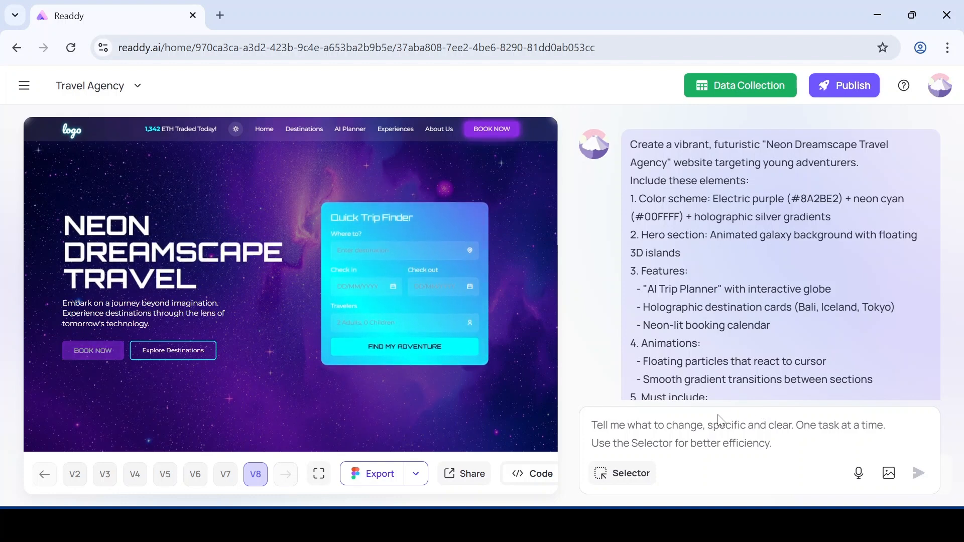
Select the Quick Trip Finder card in the page preview as the area to edit.
click(632, 475)
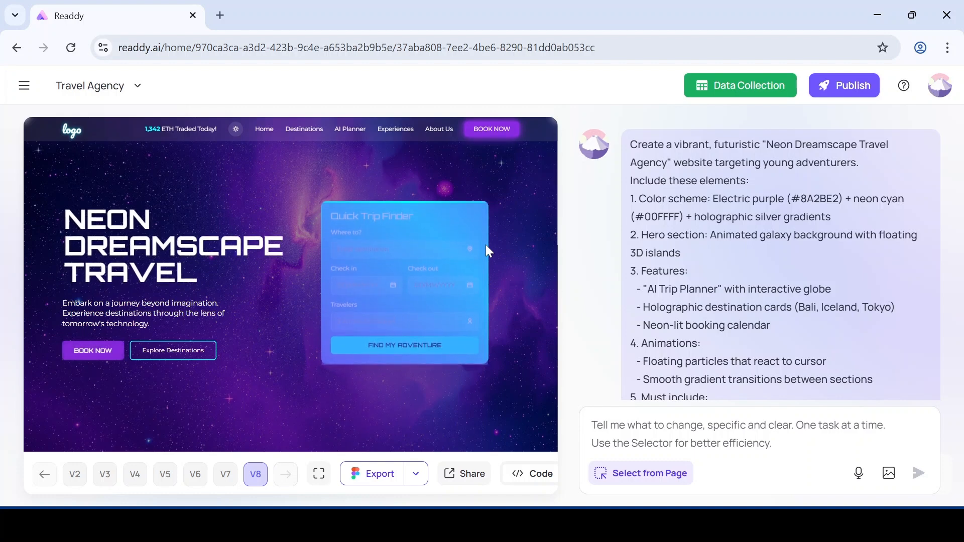
click(486, 245)
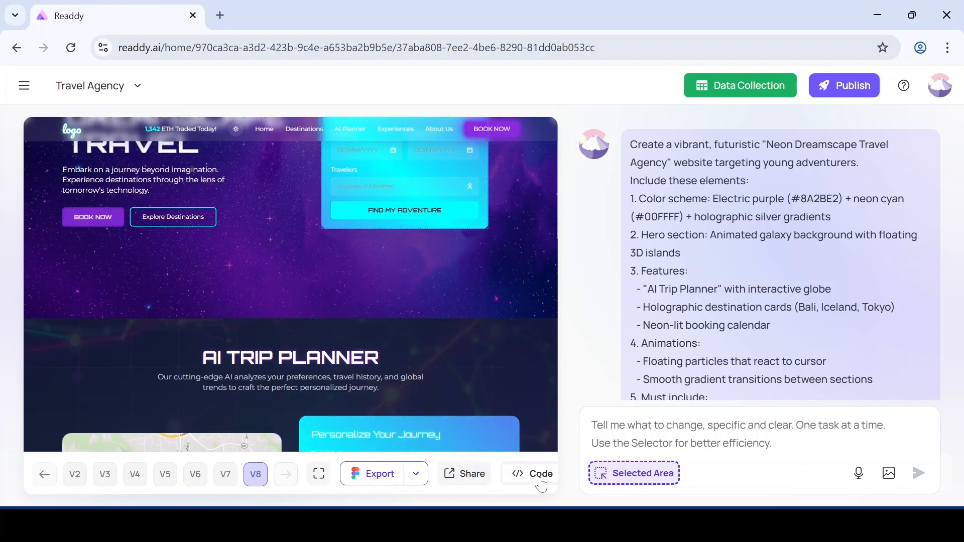
Show the HTML code of page version V8, look through it and copy it.
scroll(541, 484, up, 5)
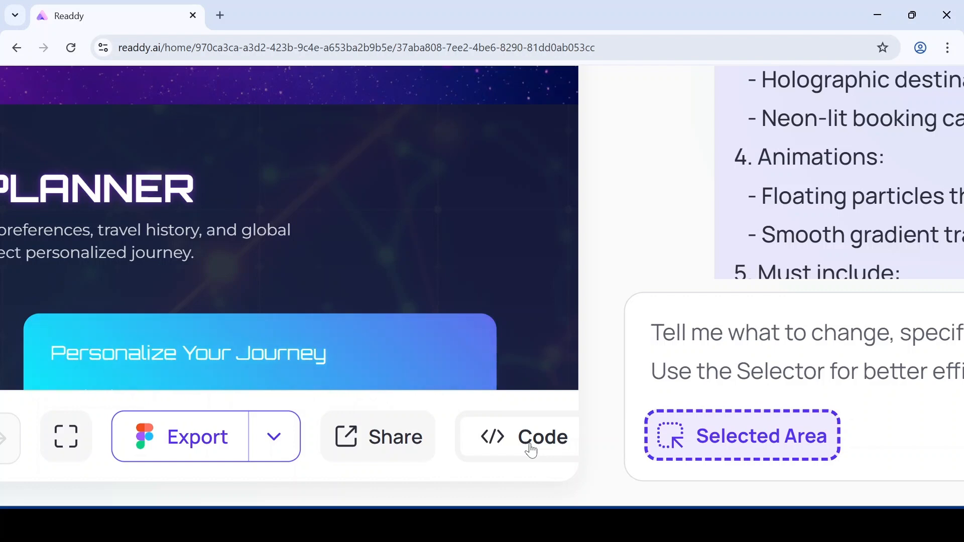
scroll(532, 451, down, 5)
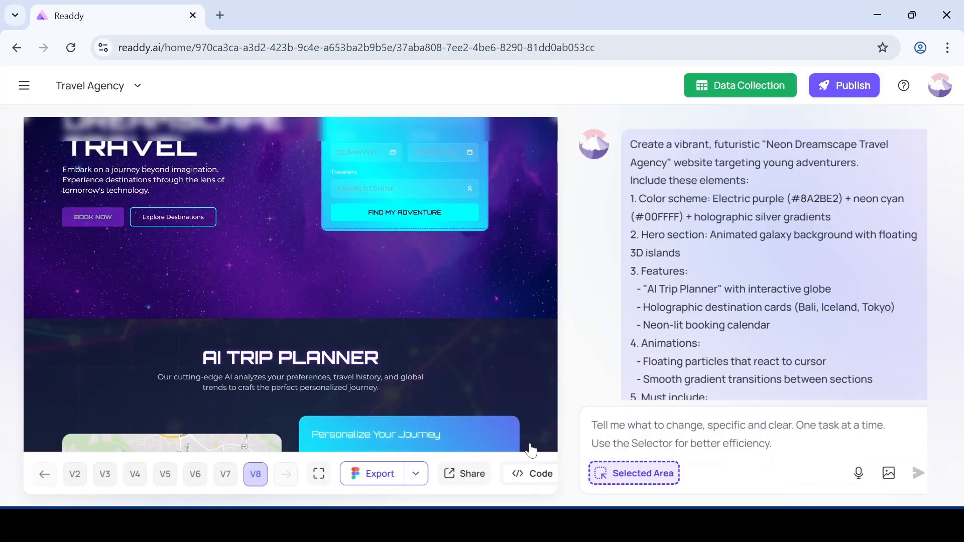
click(533, 472)
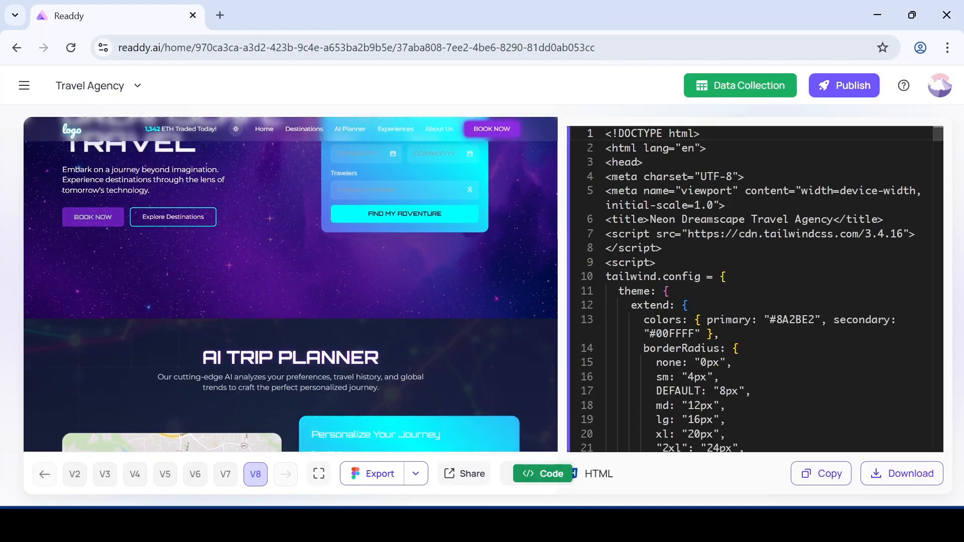
scroll(753, 288, down, 5)
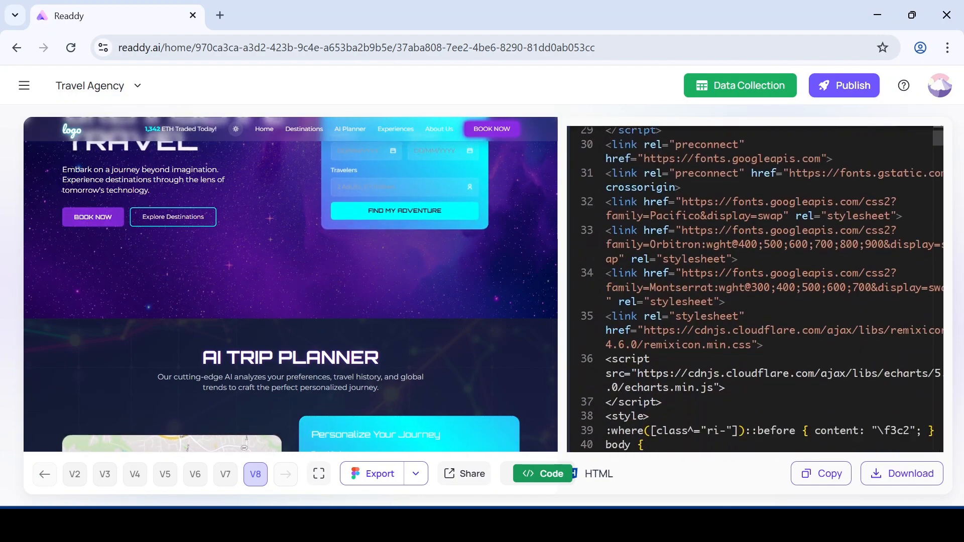
scroll(753, 289, down, 15)
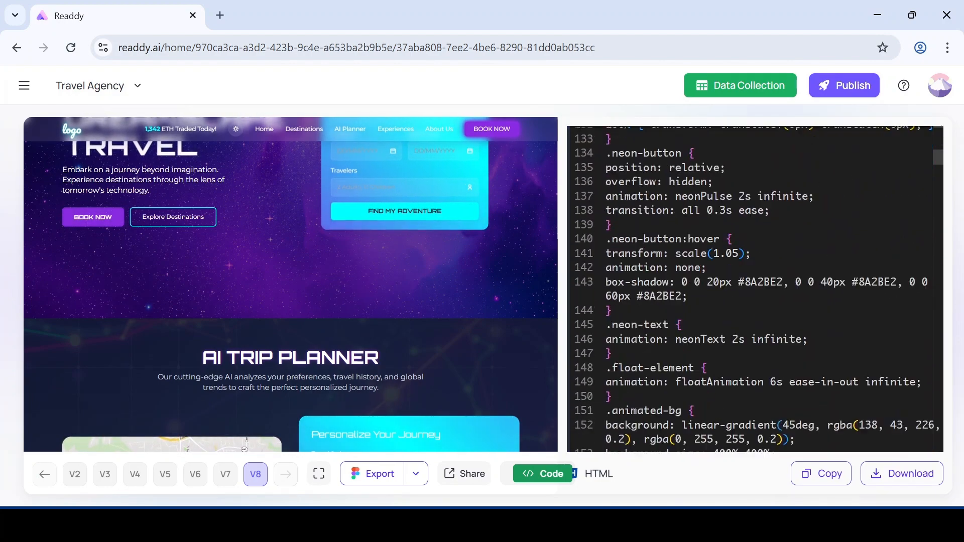
scroll(753, 288, down, 16)
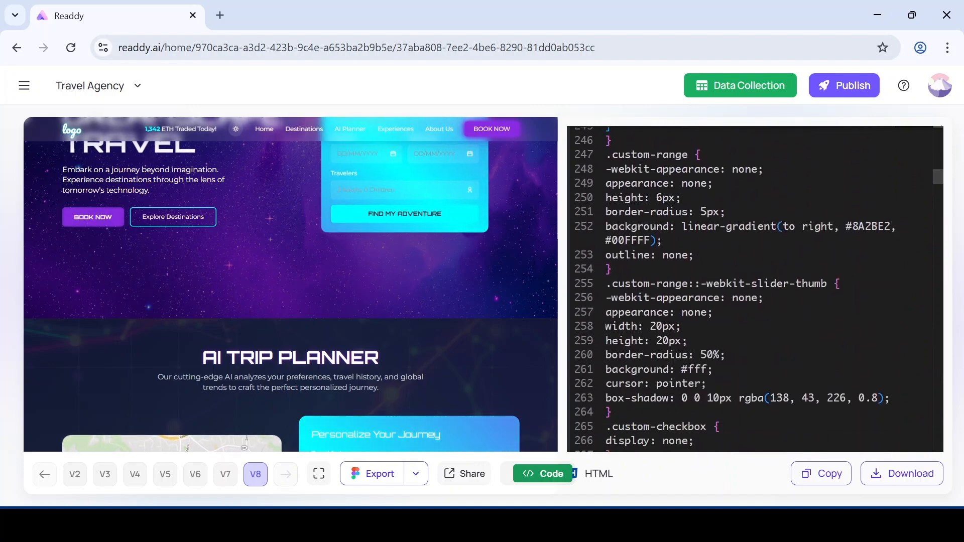
scroll(752, 289, down, 10)
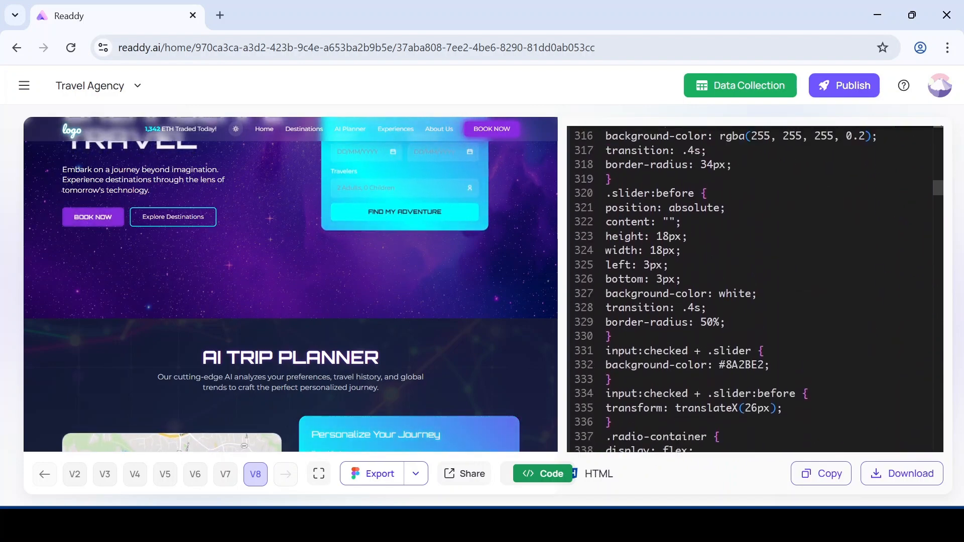
click(822, 475)
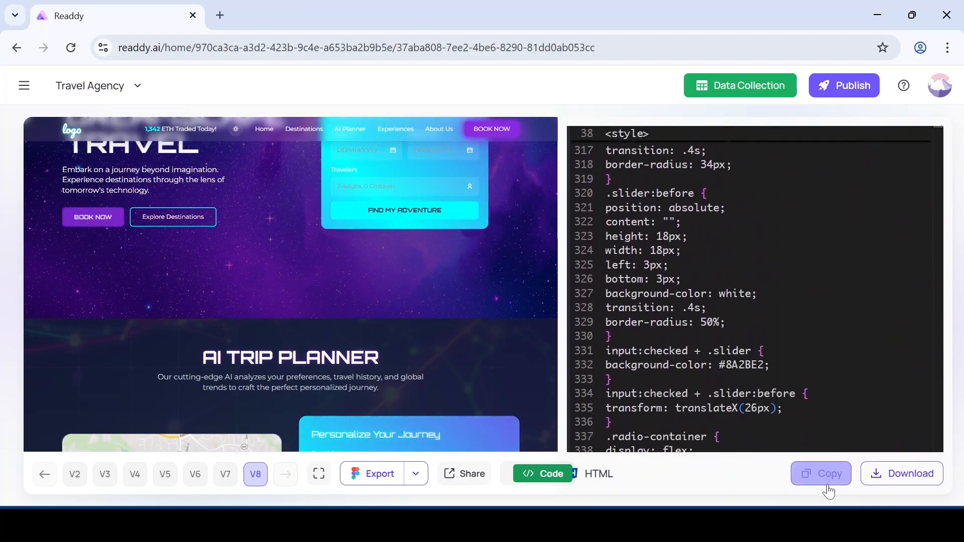